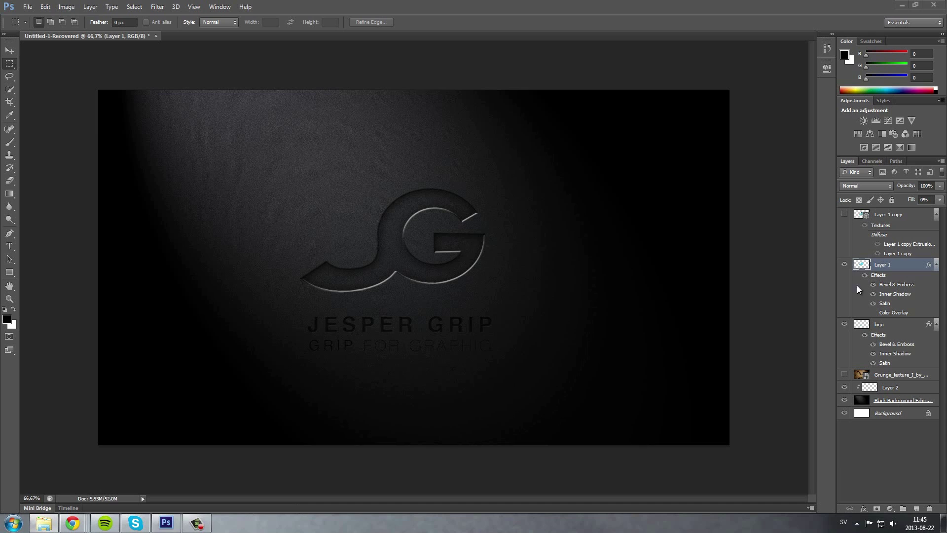
- Hide Layer 1, the logo layer and Layer 2, then select the Black Background Fabric layer
click(845, 264)
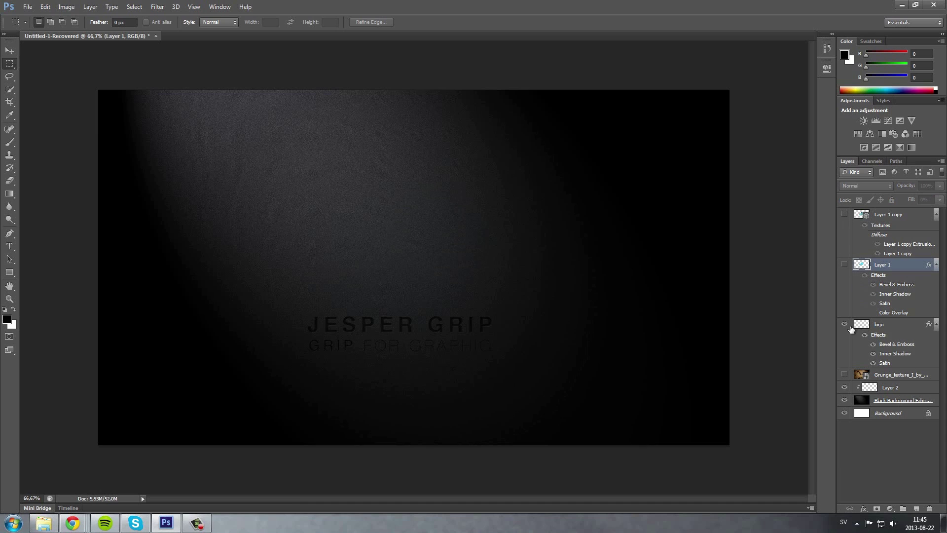
click(845, 324)
click(844, 387)
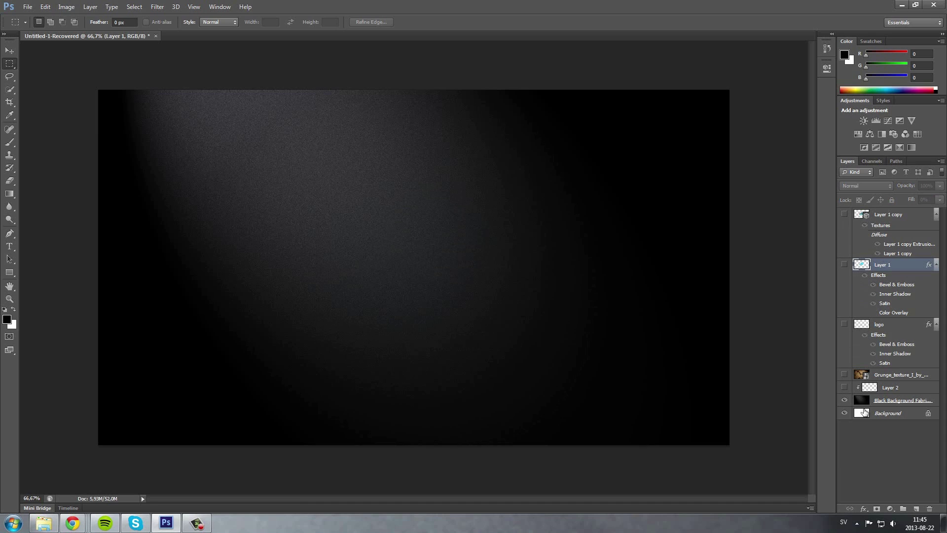
click(890, 400)
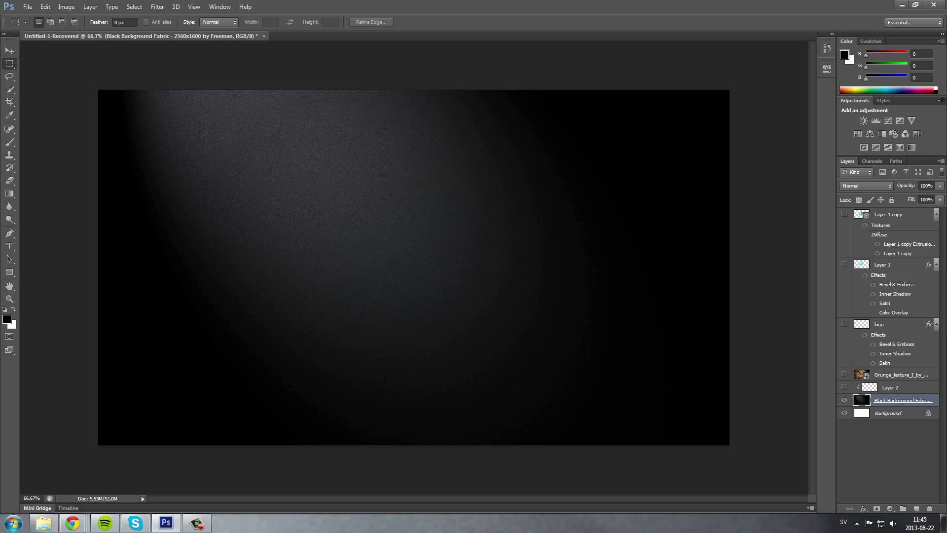
- Place the cyan JG logo file onto the canvas and scale it to about 272%
key(alt+Tab)
drag(277, 334, 459, 316)
drag(479, 251, 708, 196)
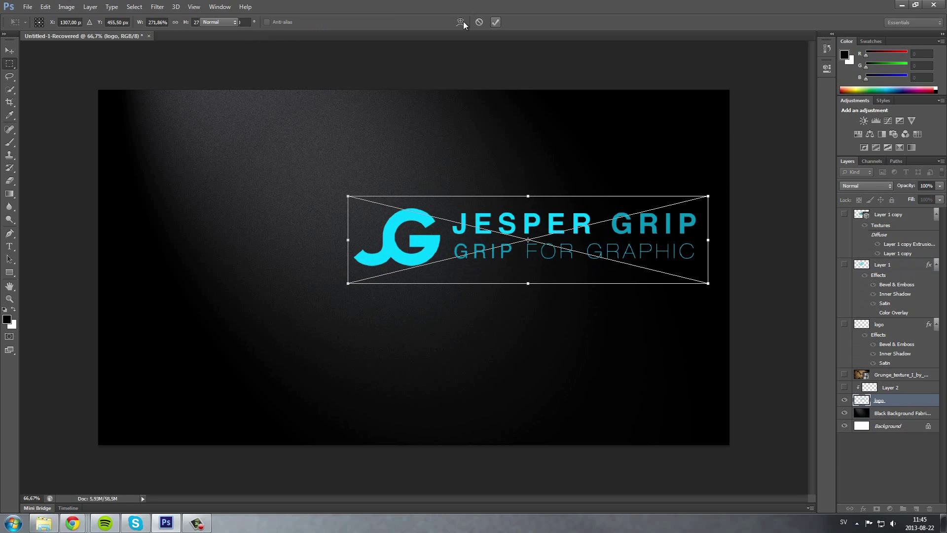
key(Return)
- Draw a rectangular marquee selection around the JG mark
click(9, 63)
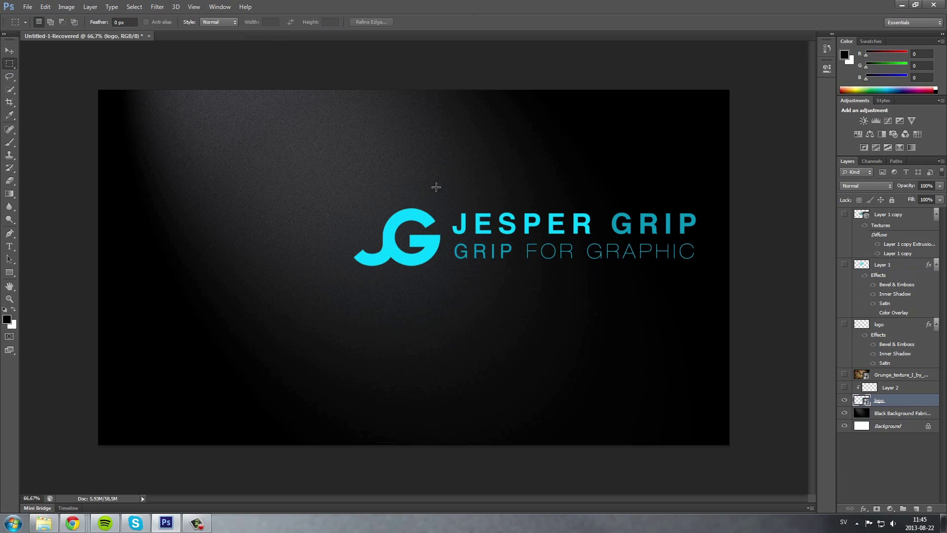
drag(441, 168, 401, 286)
click(444, 162)
drag(443, 159, 331, 318)
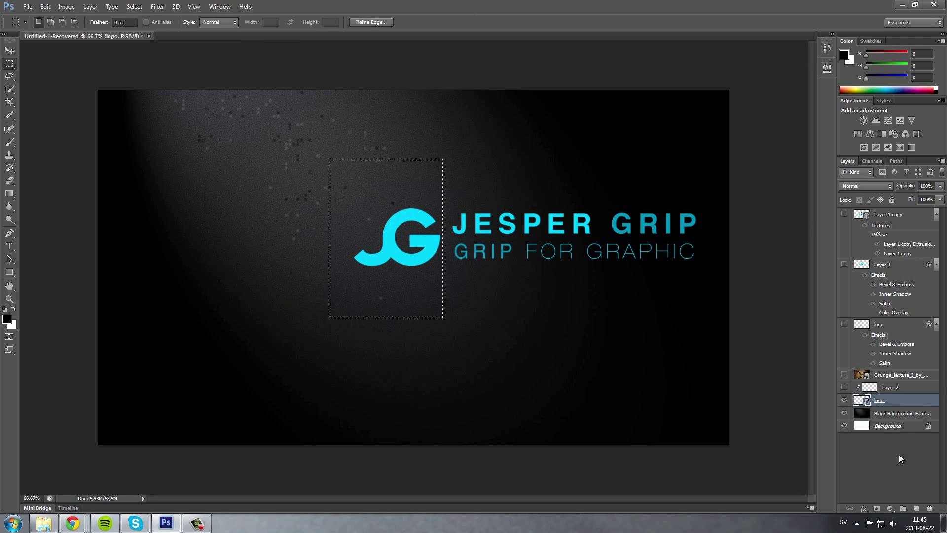
- Rasterize the logo layer and cut the JG mark onto its own Layer 3
right_click(871, 401)
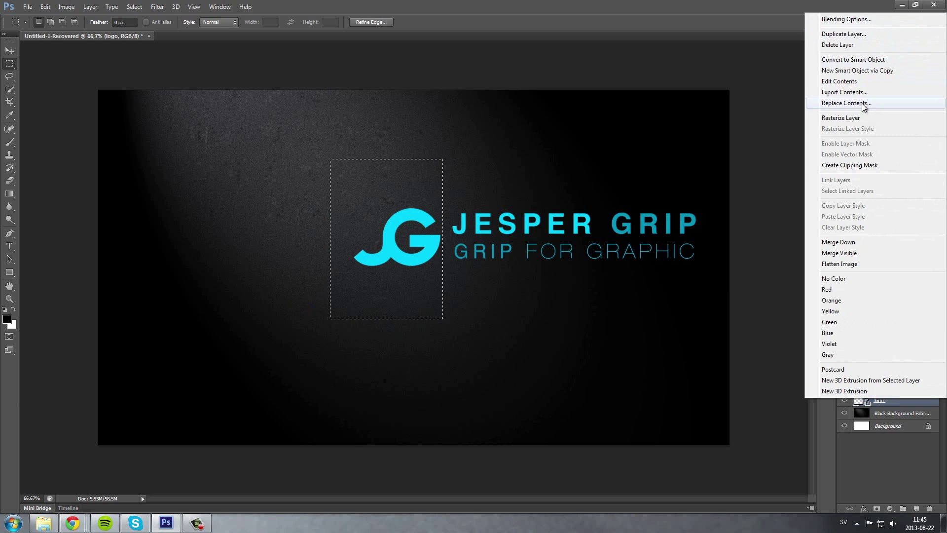
click(846, 117)
key(ctrl+shift+j)
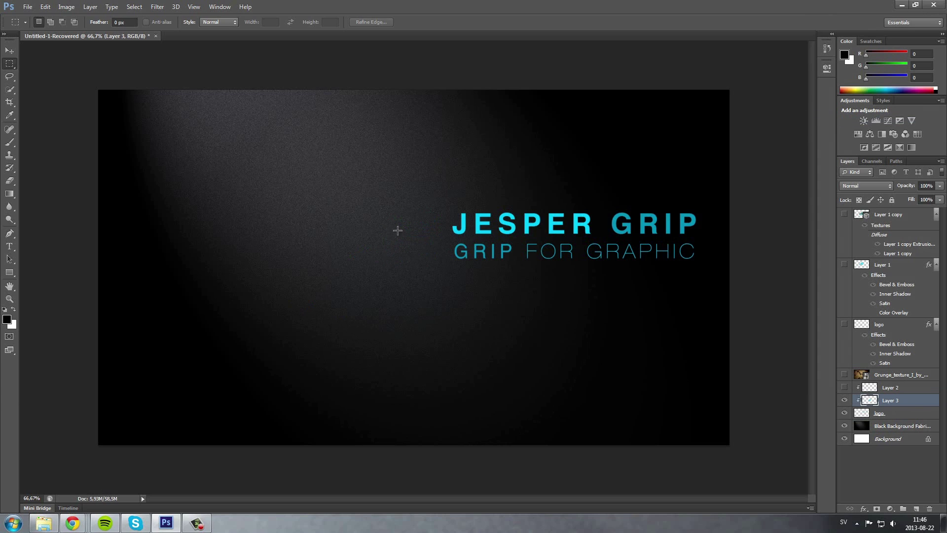
- Release Layer 3 from its clipping mask and position the JG mark above the text
click(9, 51)
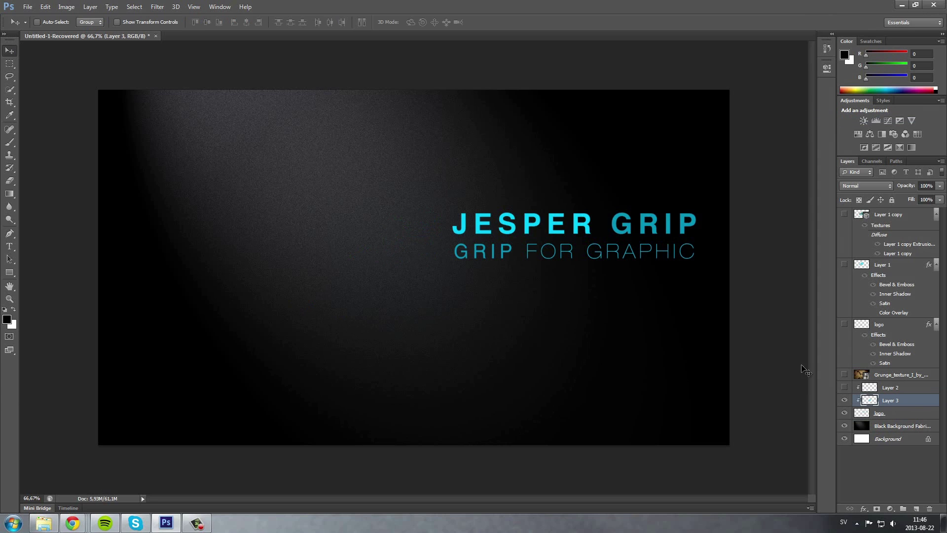
right_click(893, 400)
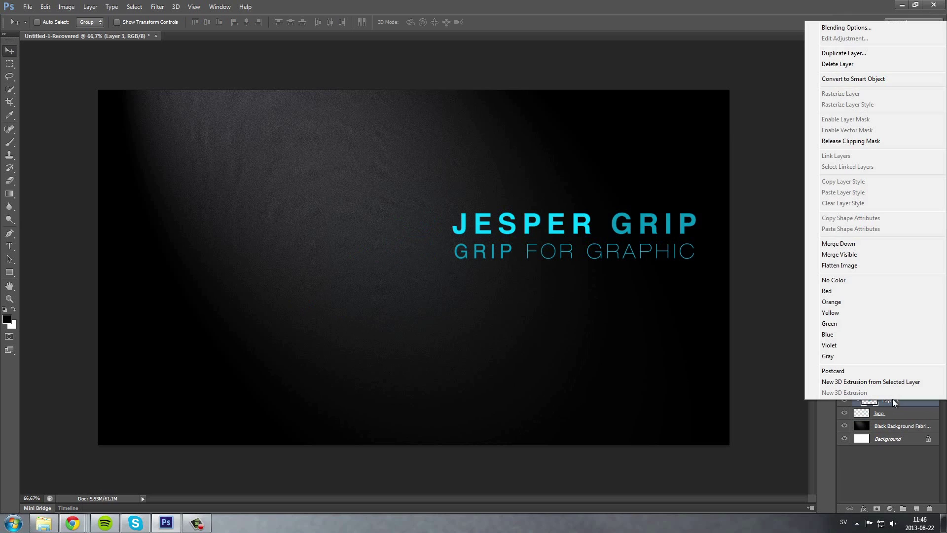
click(861, 142)
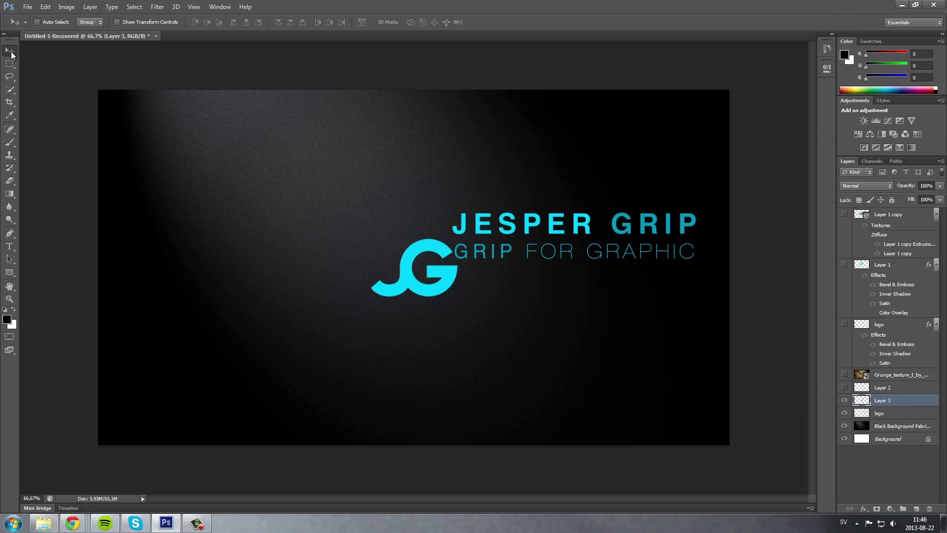
drag(441, 273, 494, 249)
click(117, 22)
click(495, 21)
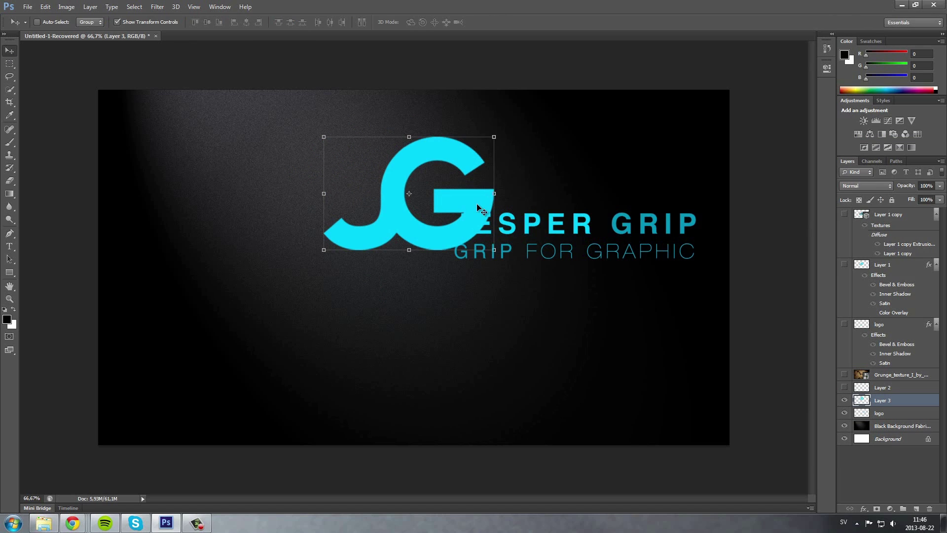
drag(476, 205, 455, 214)
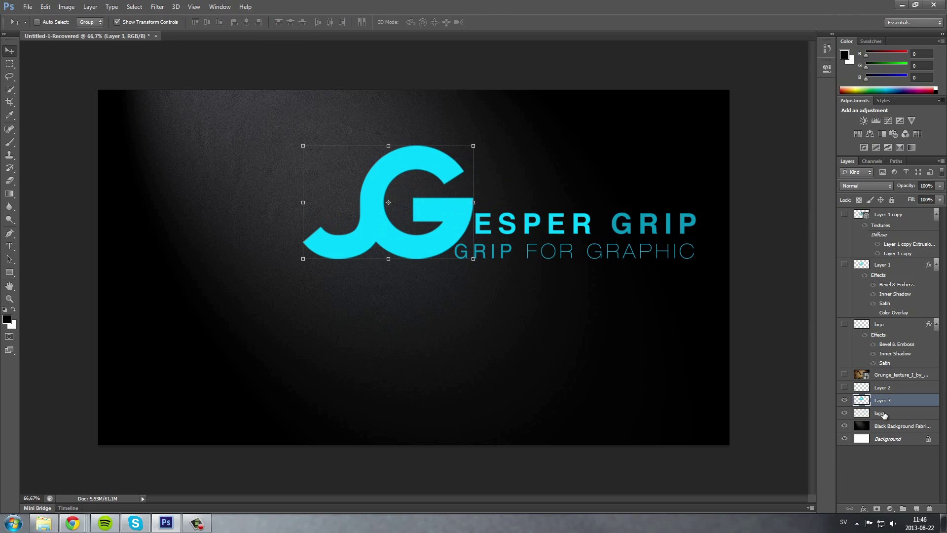
- Move the JESPER GRIP text so it sits centred under the JG mark
click(879, 413)
drag(614, 226, 604, 244)
drag(481, 339, 442, 304)
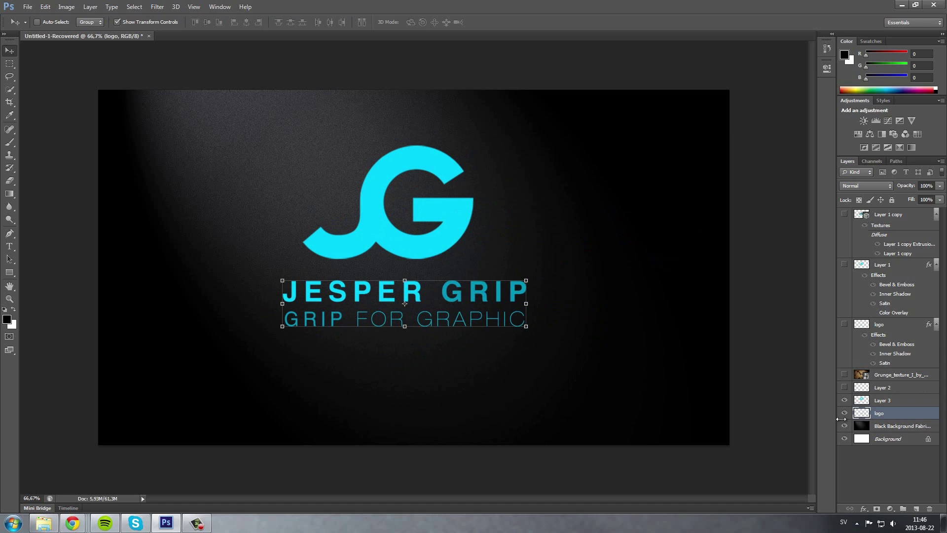
- Add a Bevel & Emboss effect to Layer 3, keeping the Inner Bevel style
click(882, 400)
click(865, 508)
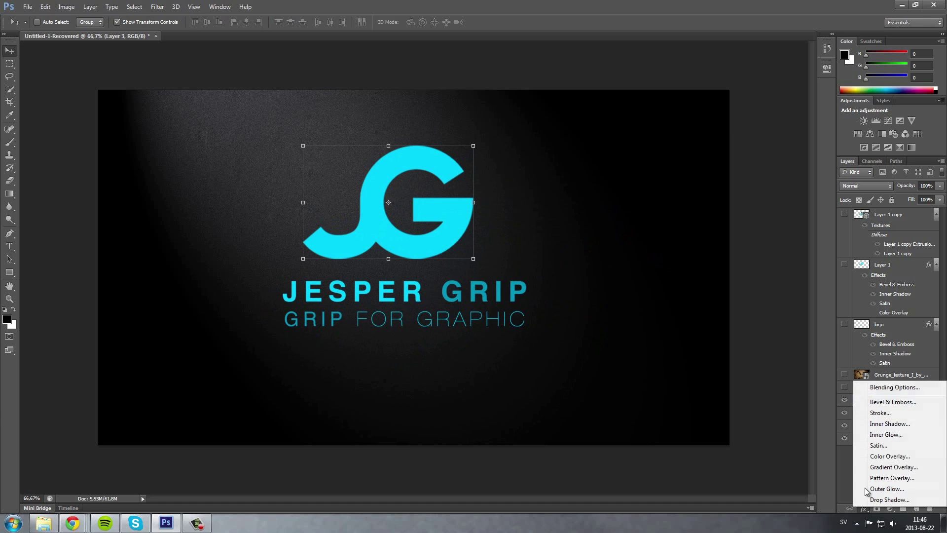
click(893, 402)
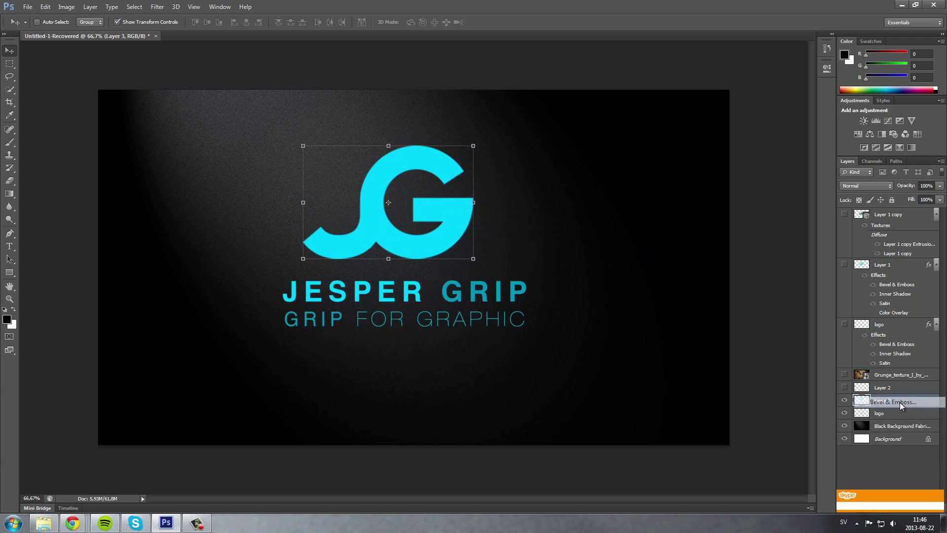
click(477, 131)
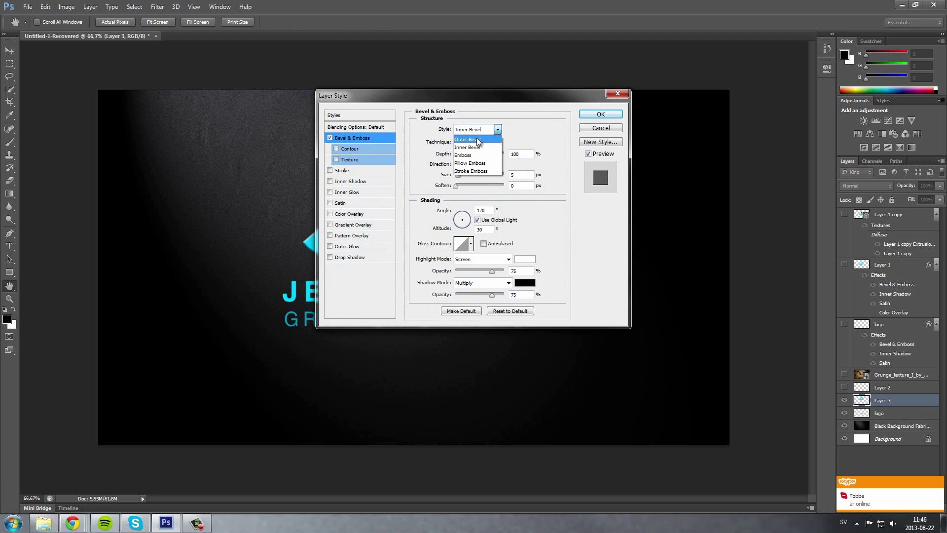
click(478, 140)
click(477, 130)
click(476, 147)
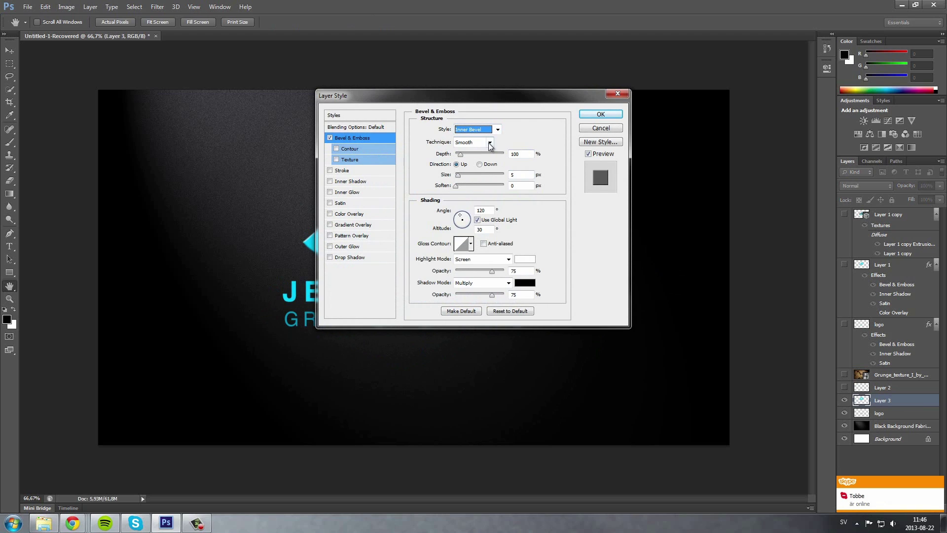
- Keep the Smooth technique, apply the bevel, and set Layer 3's fill to 0%
click(471, 142)
click(472, 149)
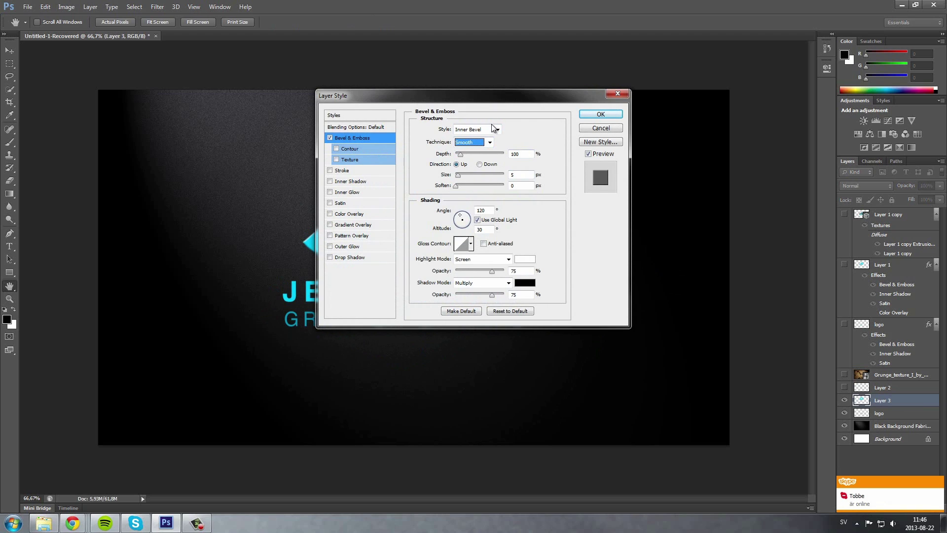
drag(503, 99, 491, 139)
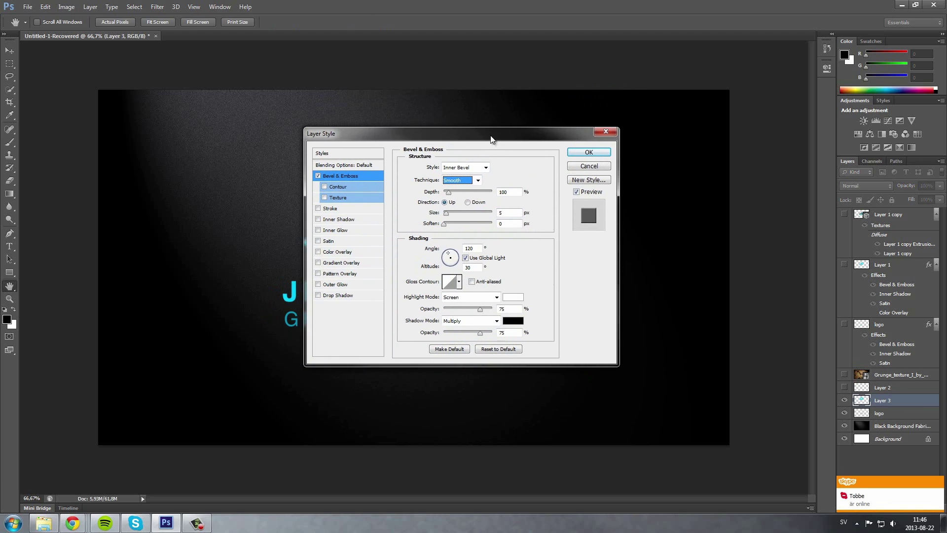
click(592, 152)
click(939, 200)
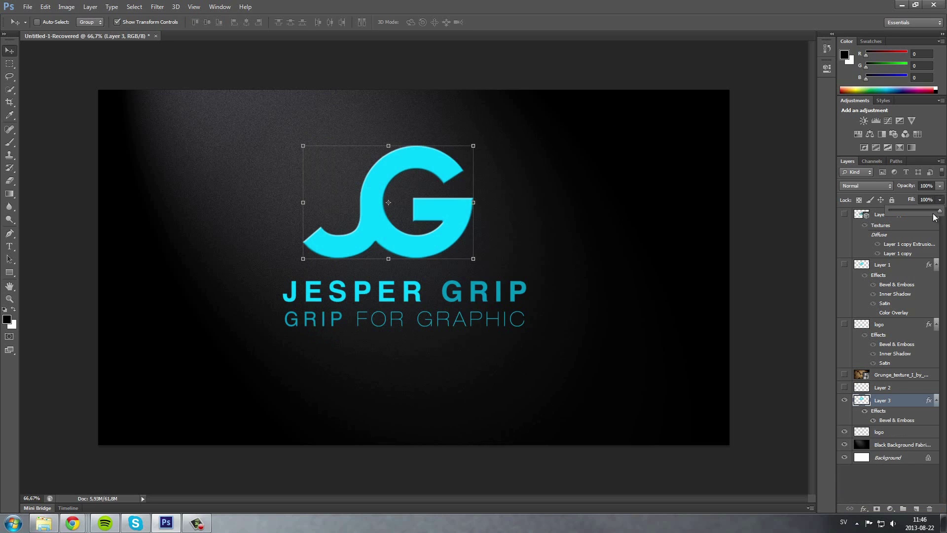
drag(930, 214, 871, 215)
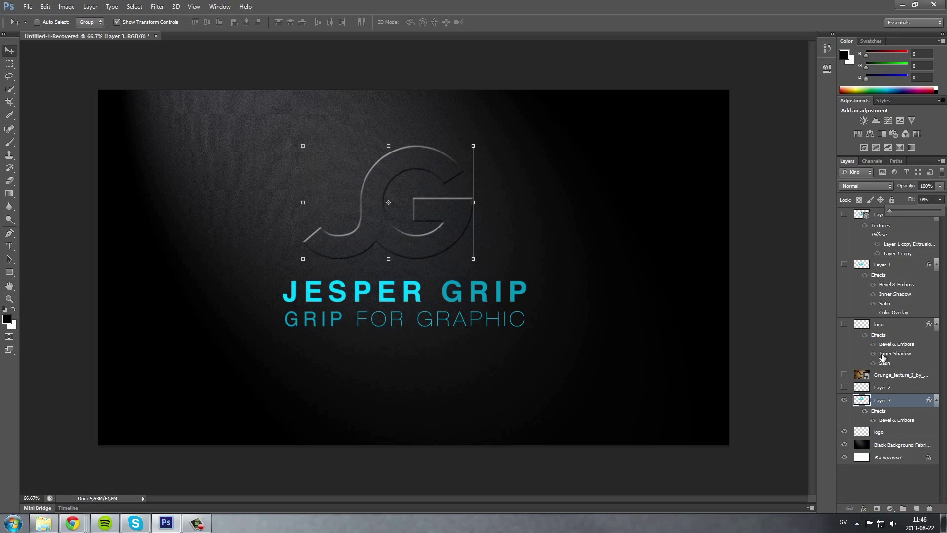
- Set the JG mark's bevel direction to Down with highlight opacity 82
double_click(887, 420)
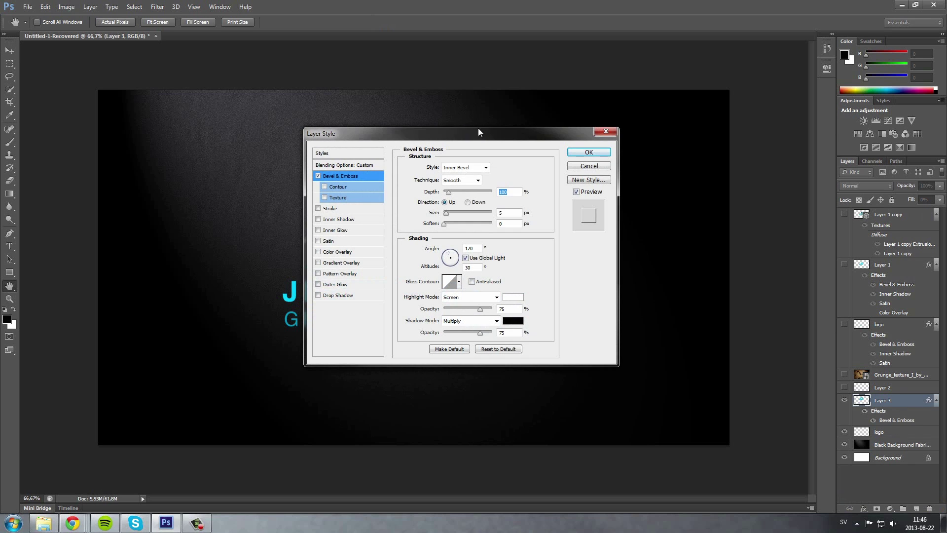
drag(478, 134, 687, 116)
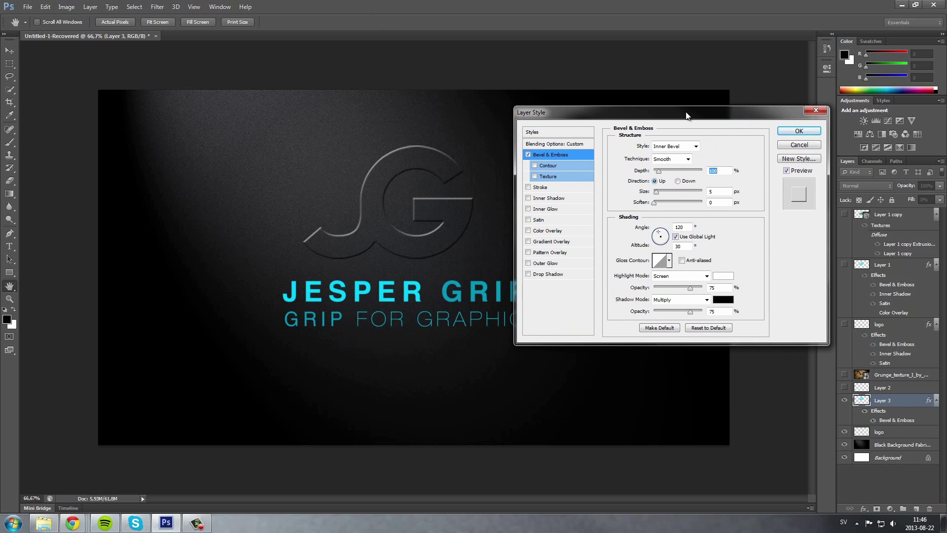
click(679, 181)
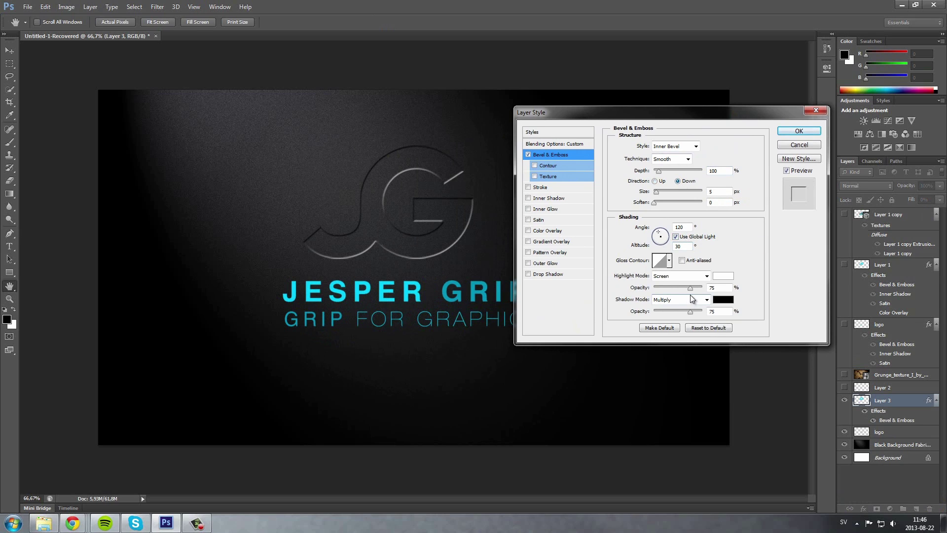
drag(691, 287, 678, 312)
- Try a 1 px stroke on the JG mark, then remove it
click(529, 190)
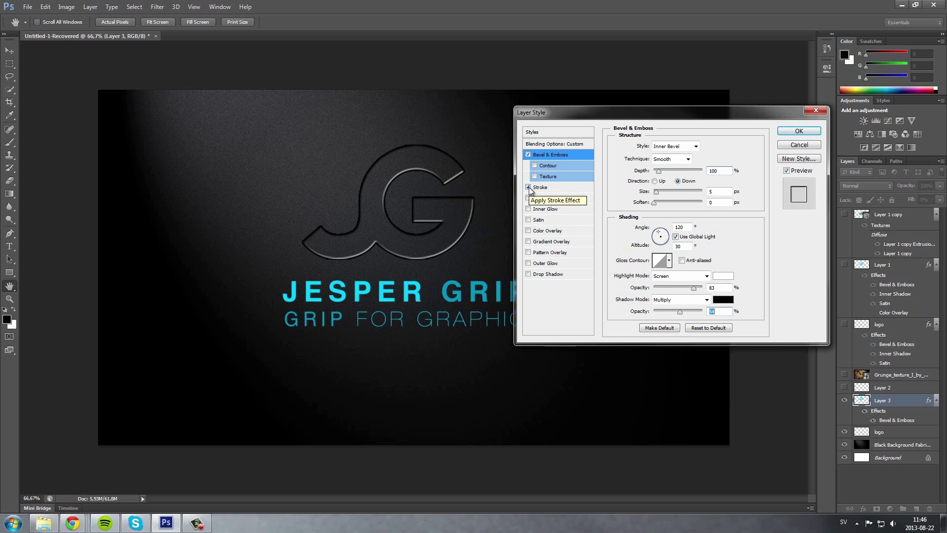
click(540, 188)
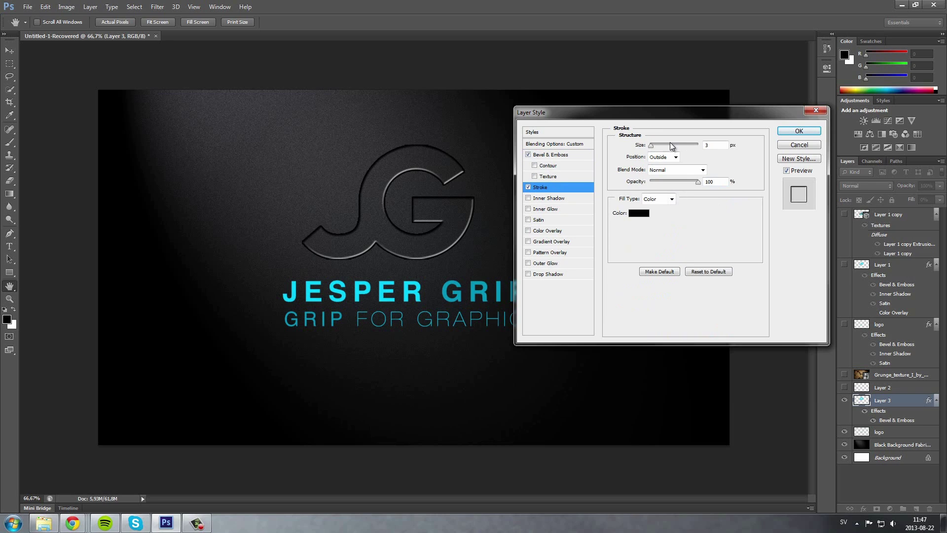
drag(651, 147, 647, 149)
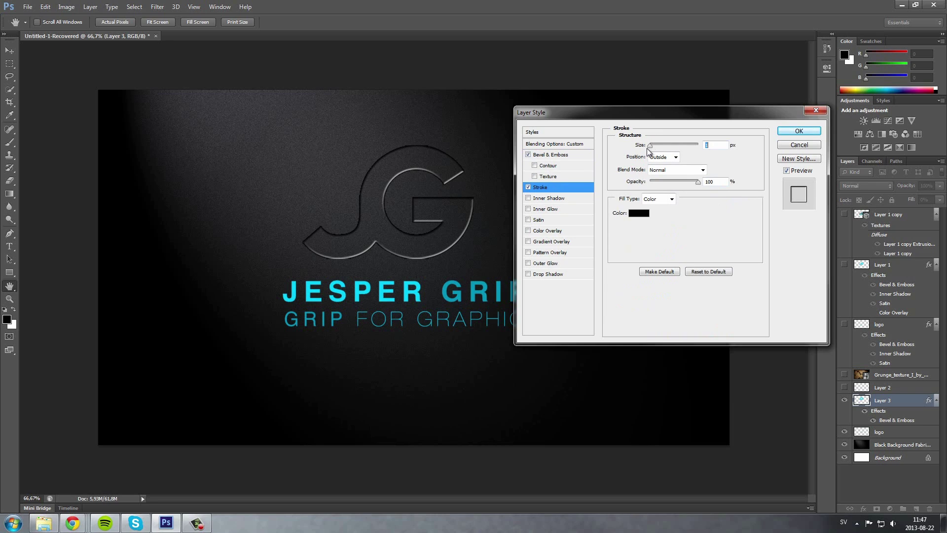
click(529, 187)
click(529, 188)
- Add an Inner Shadow to the JG mark with size about 18
click(545, 200)
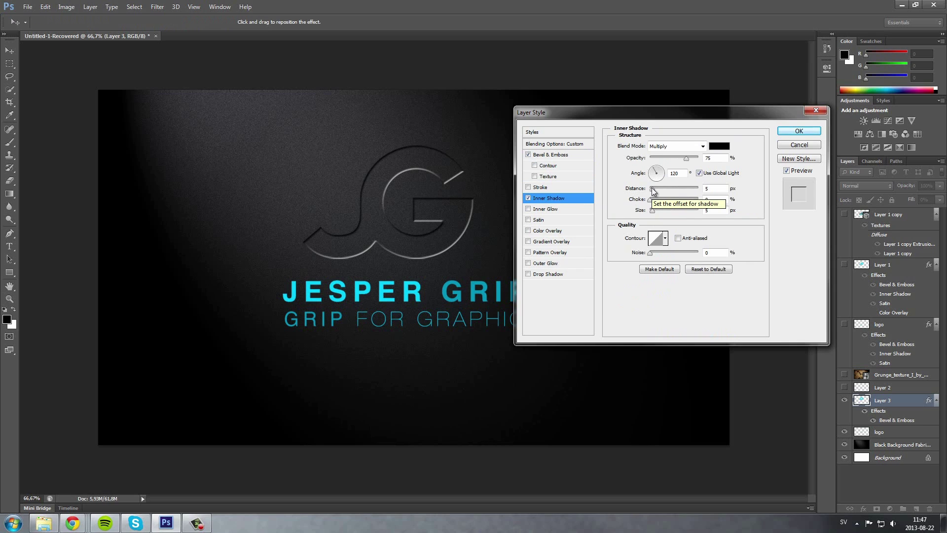
drag(653, 209, 656, 209)
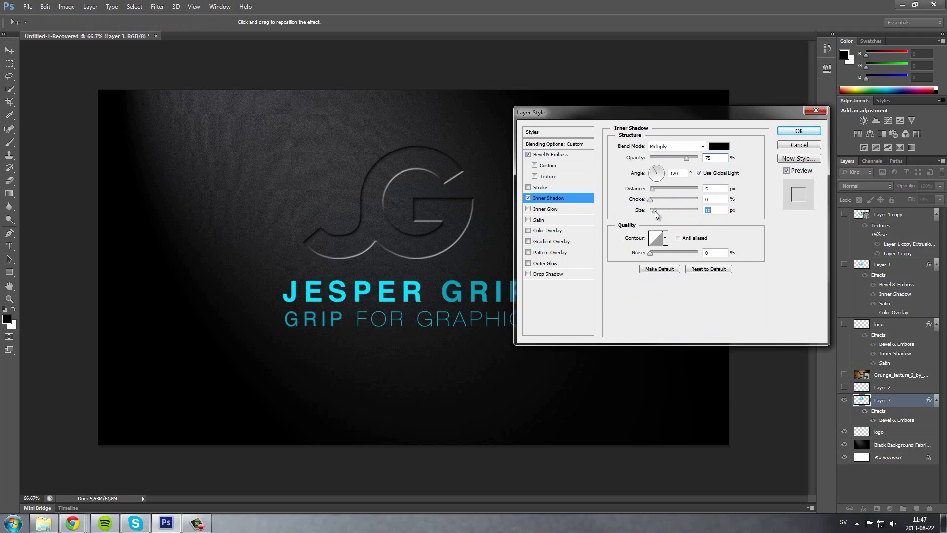
drag(655, 211, 656, 210)
- Add an inverted Multiply Satin with size about 106 and opacity 22%, then confirm
click(528, 220)
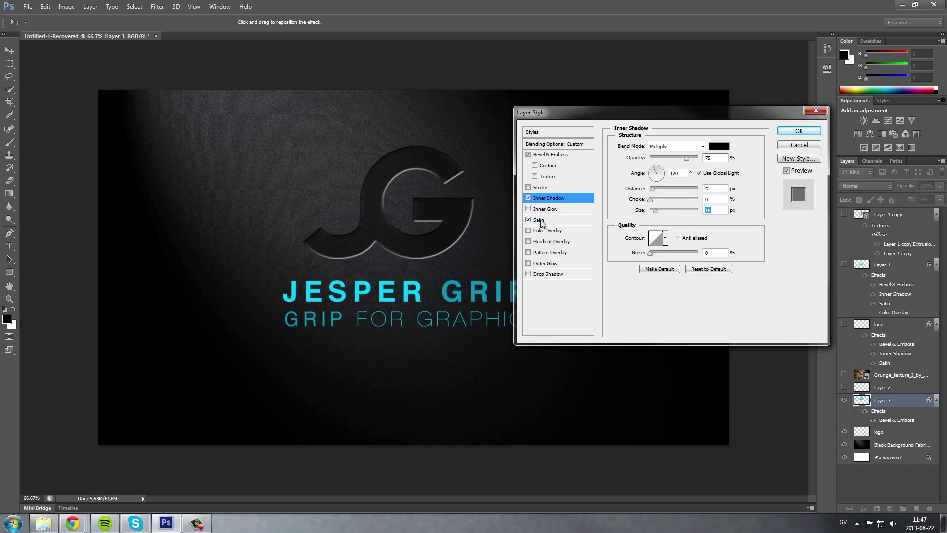
click(541, 221)
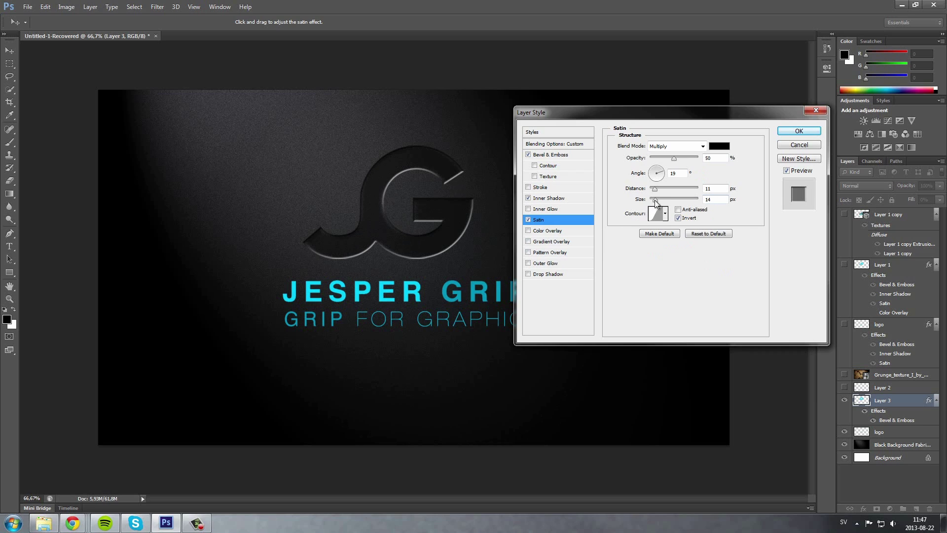
drag(655, 199, 675, 198)
drag(673, 158, 661, 161)
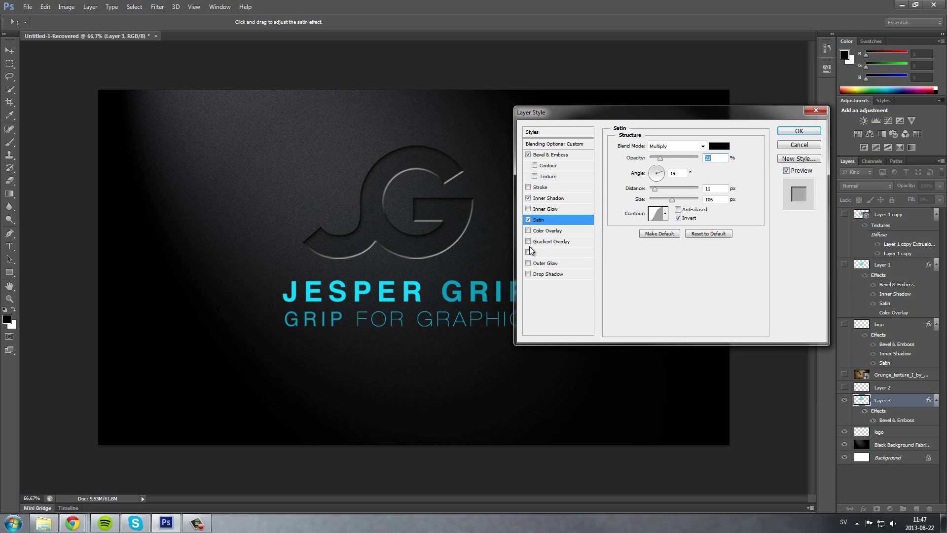
click(790, 132)
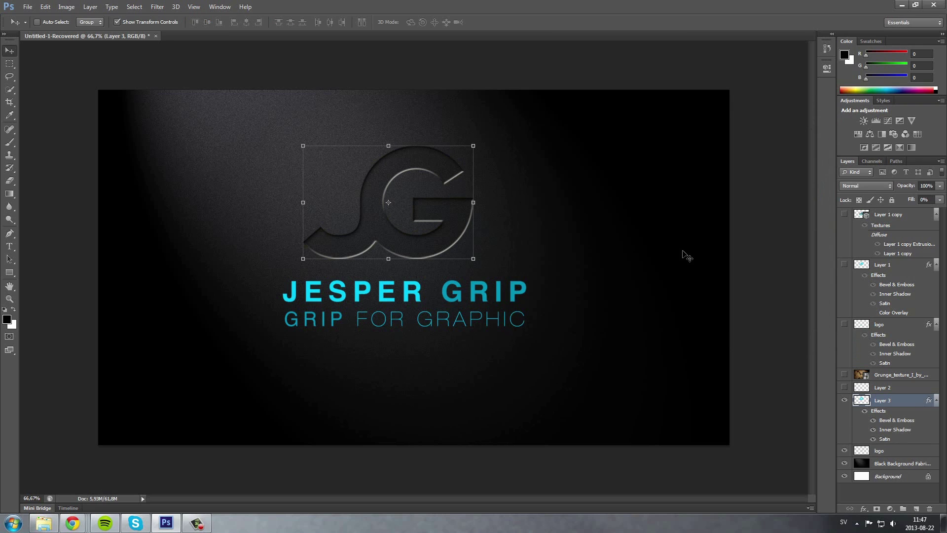
- Copy Layer 3's layer style and paste it onto the JESPER GRIP text layer
right_click(888, 400)
click(858, 179)
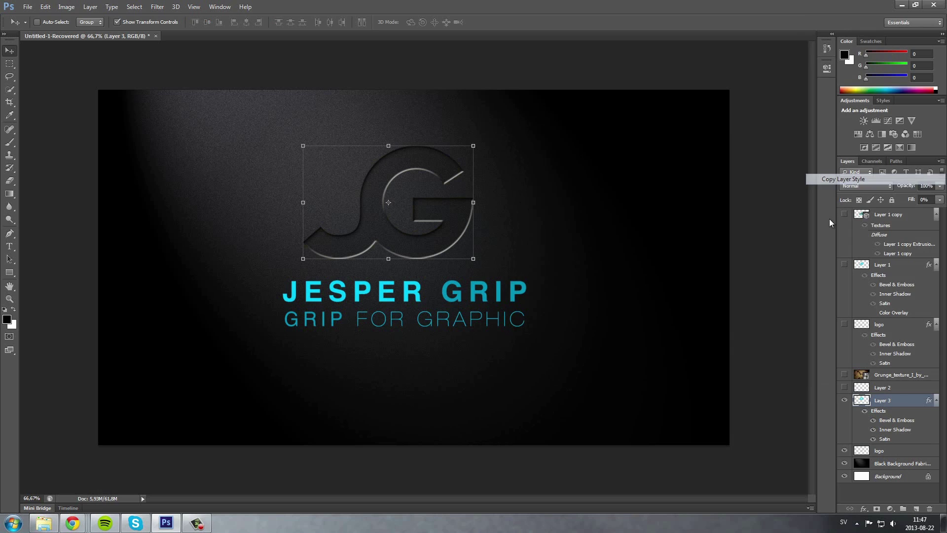
click(888, 451)
right_click(888, 450)
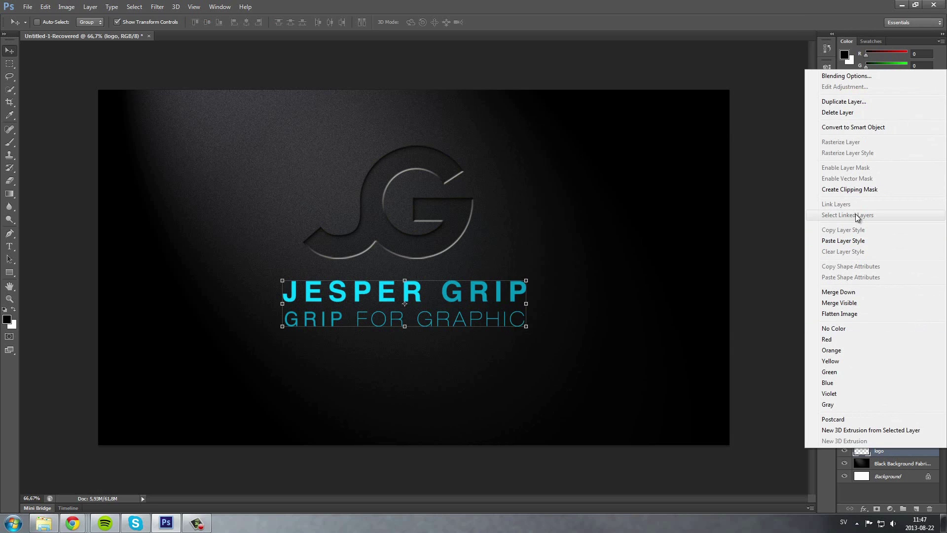
click(857, 242)
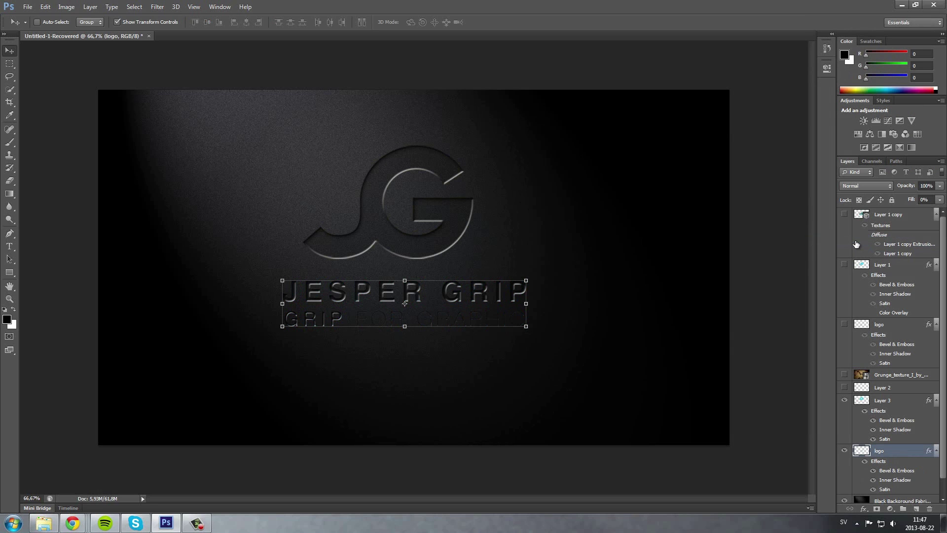
- Edit the text's Inner Bevel to depth 246%, size 1 and highlight opacity 36
double_click(896, 470)
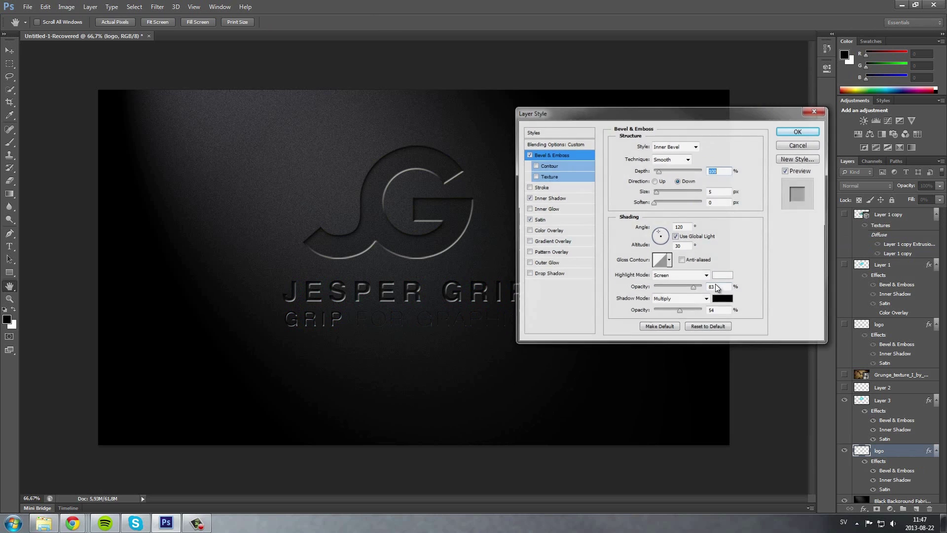
click(677, 146)
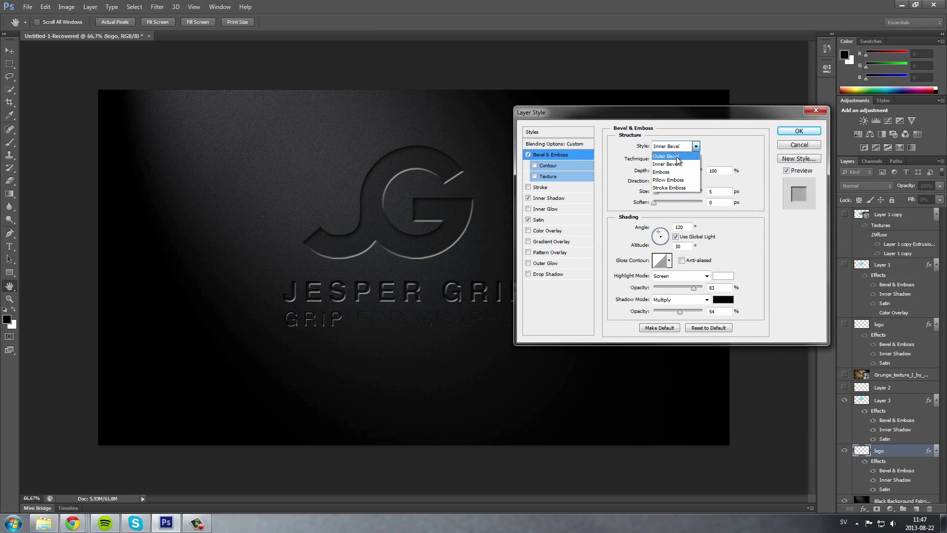
click(677, 157)
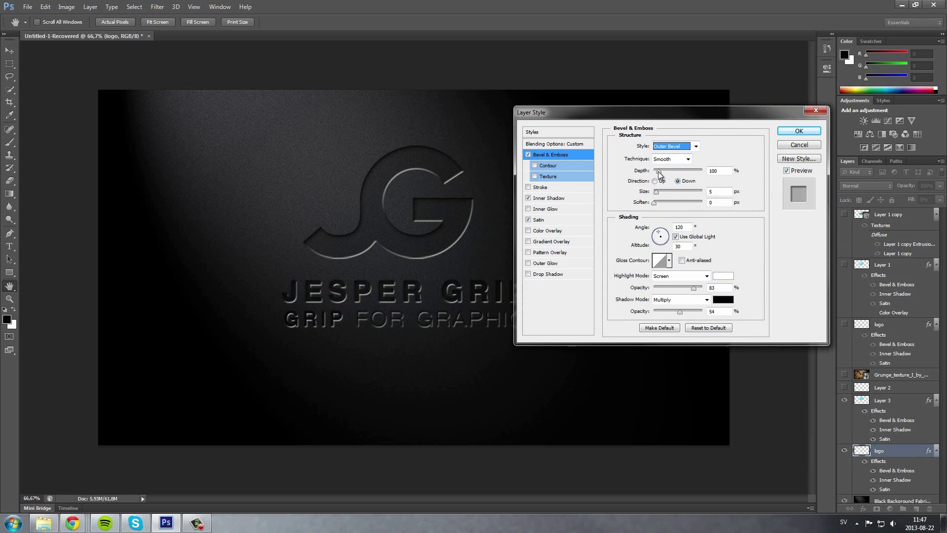
drag(658, 170, 654, 194)
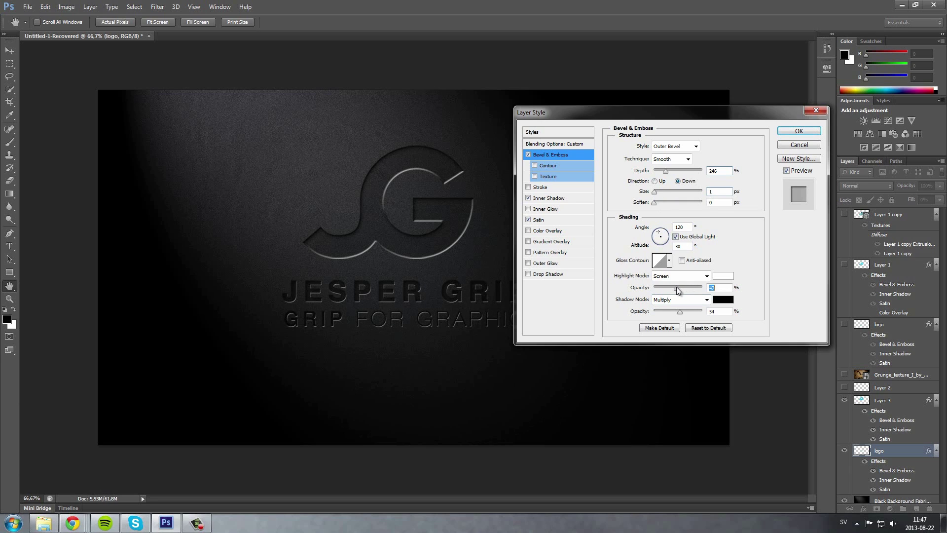
drag(678, 286, 672, 287)
click(695, 146)
click(677, 165)
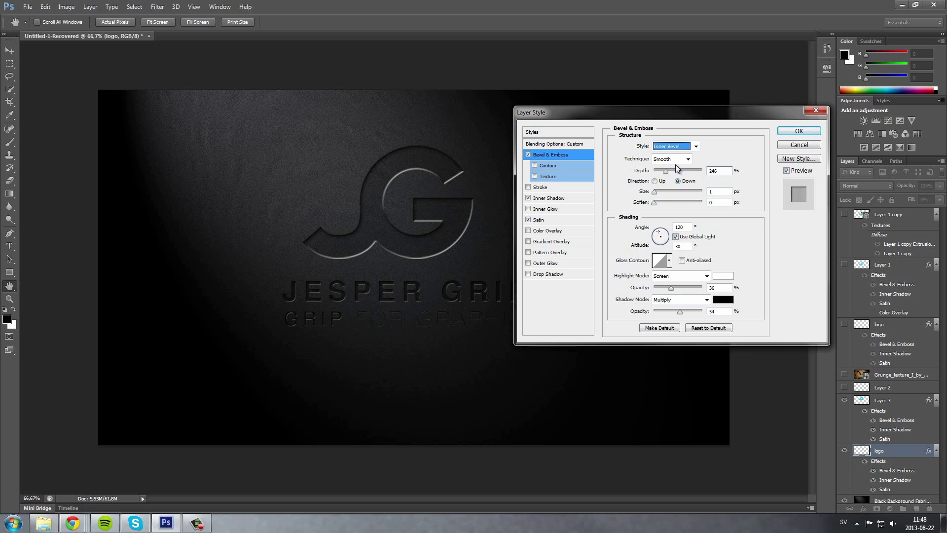
mouse_move(698, 120)
mouse_down()
mouse_move(719, 100)
mouse_move(698, 110)
mouse_up()
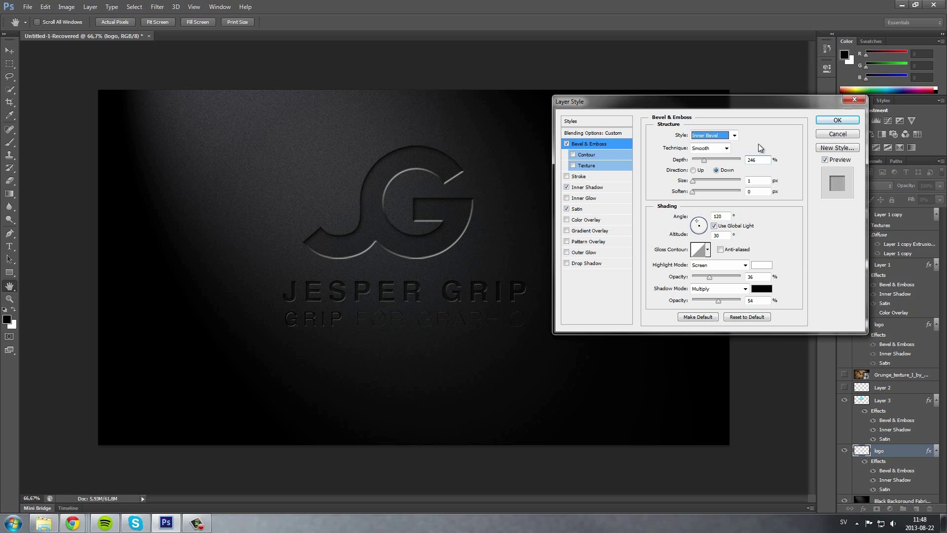
click(837, 120)
- Switch to the Move tool and select the Black Background Fabric layer
key(v)
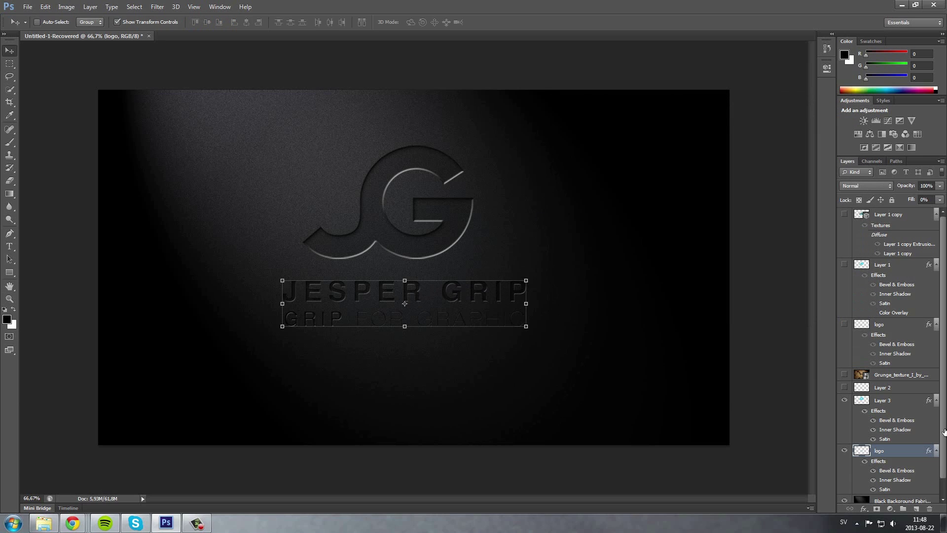
click(897, 400)
scroll(899, 427, down, 1)
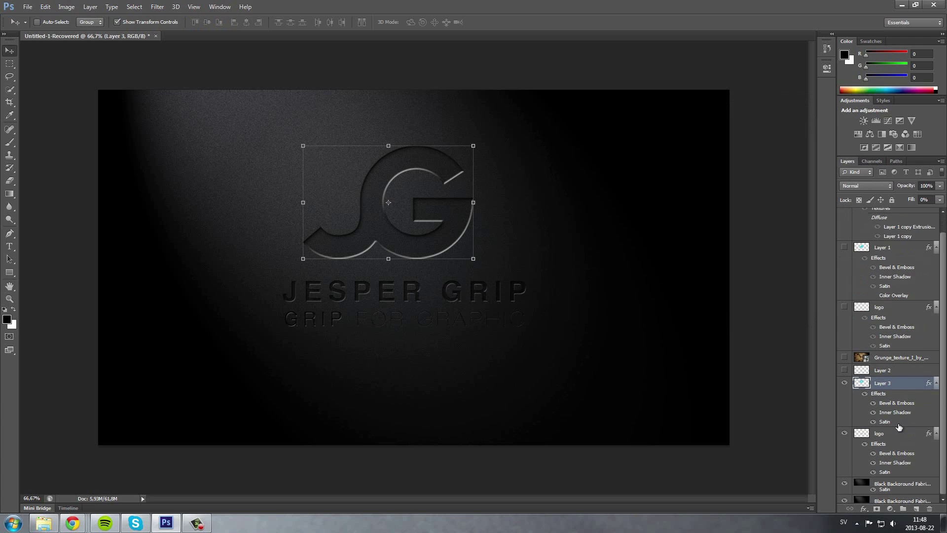
click(899, 485)
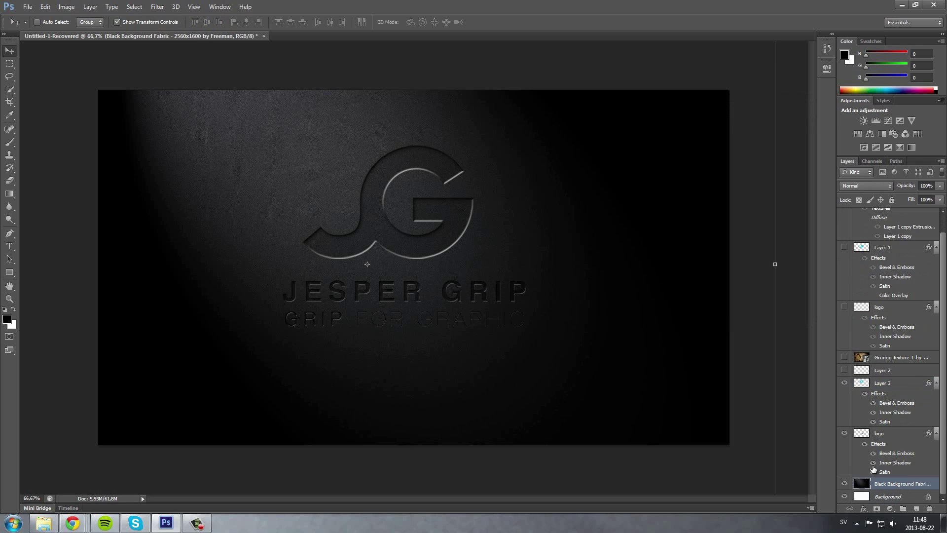
- Launch Filter > Render > Lighting Effects on the background layer
click(193, 7)
click(194, 7)
click(158, 7)
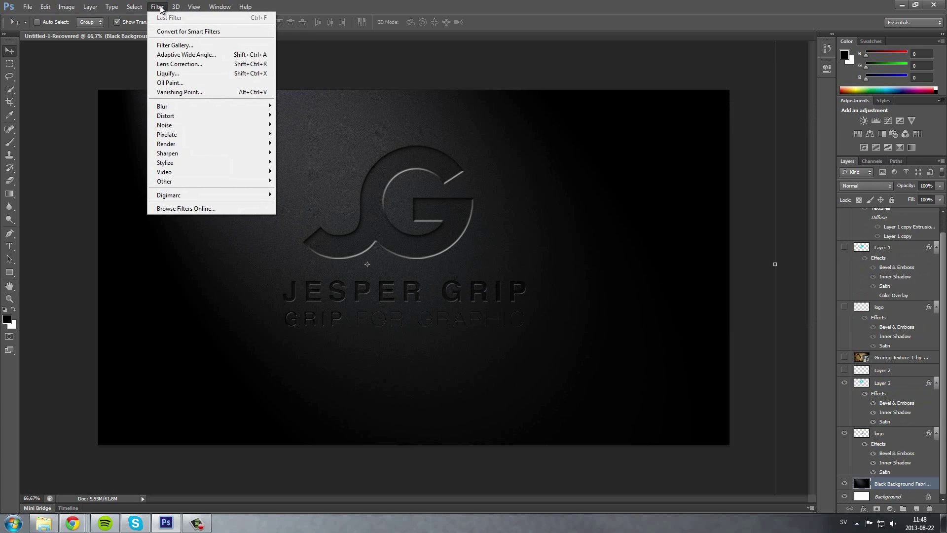
mouse_move(200, 164)
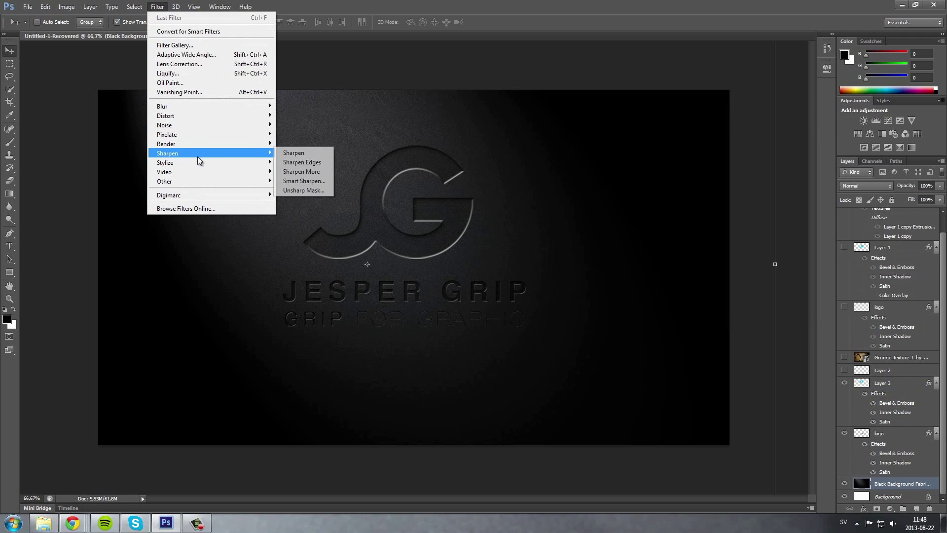
mouse_move(196, 144)
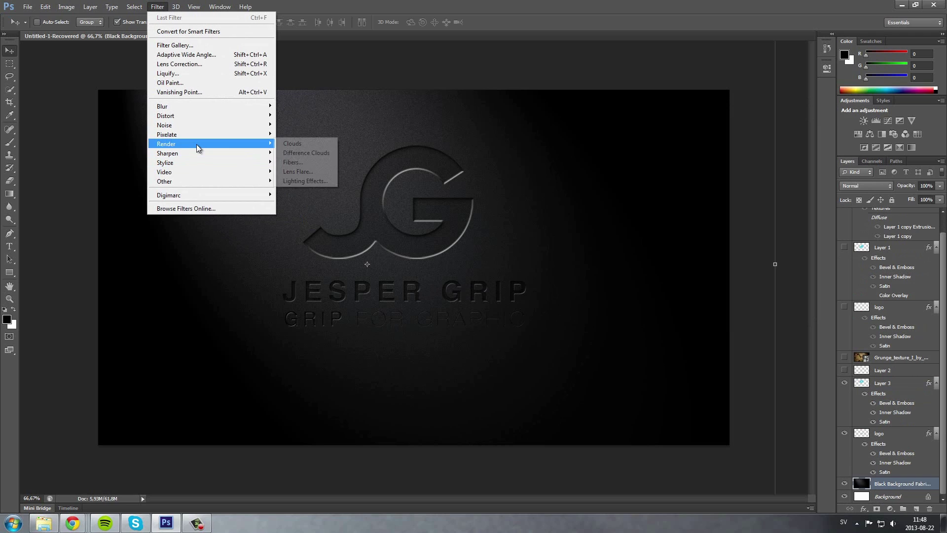
click(315, 181)
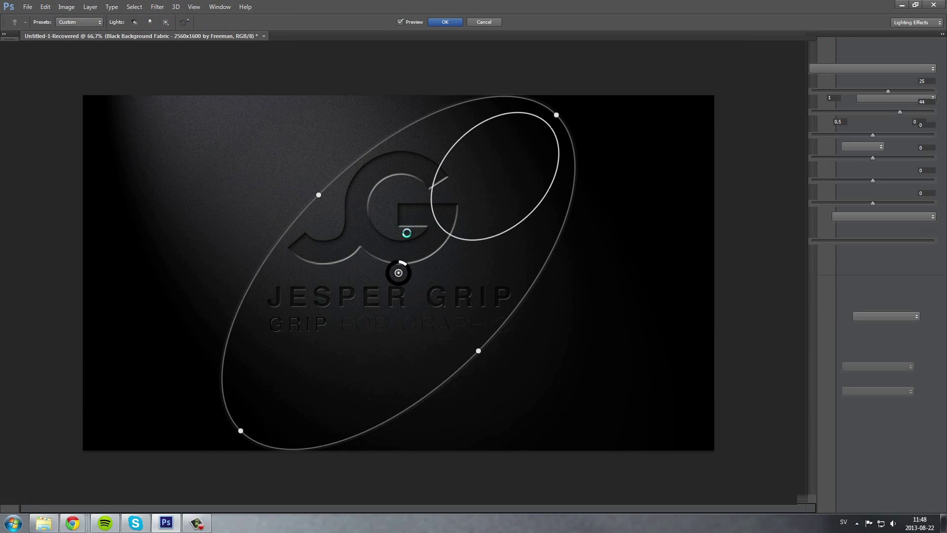
- Reshape and rotate the Spot light so it shines down from the top
drag(555, 116, 423, 110)
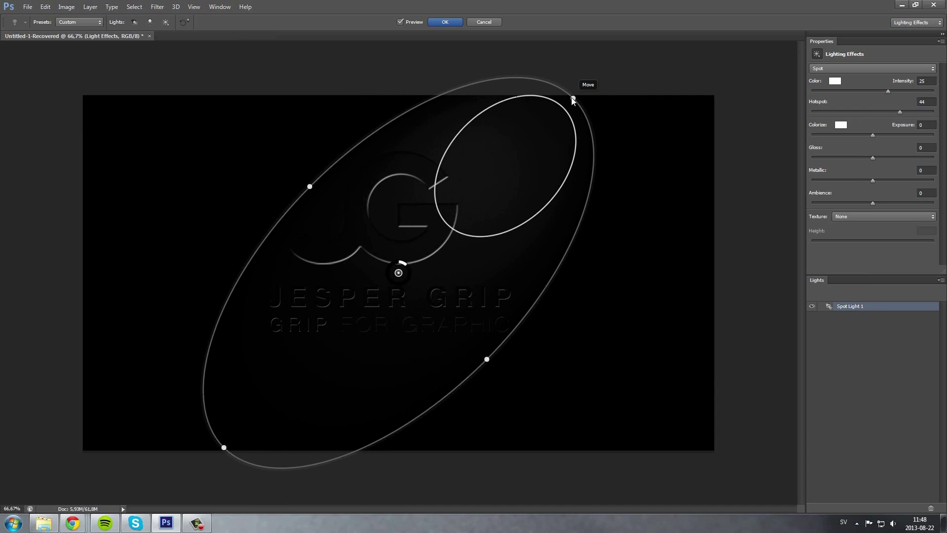
drag(574, 98, 487, 66)
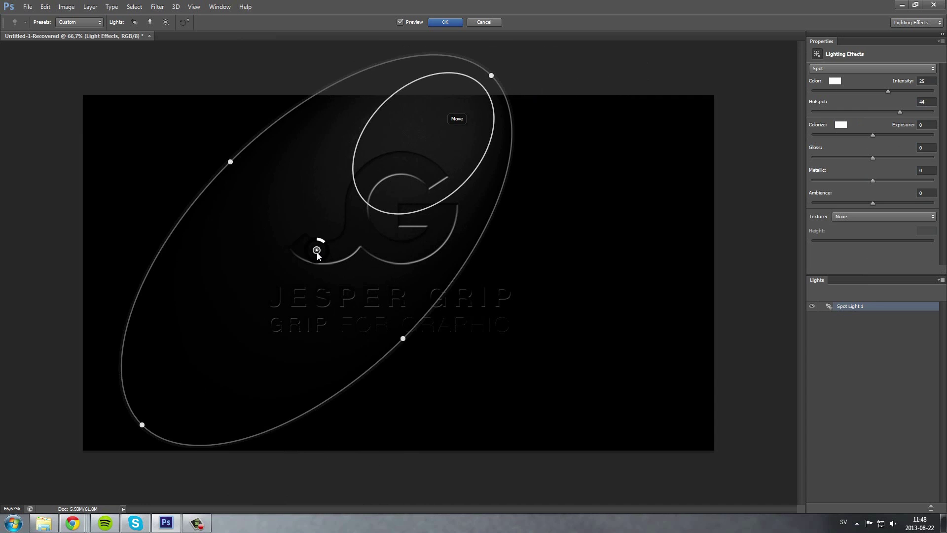
drag(315, 251, 347, 248)
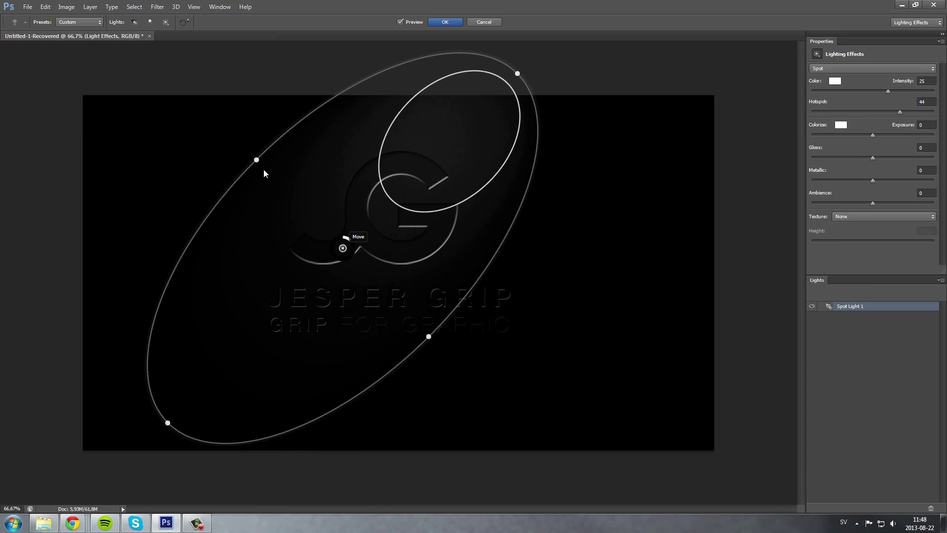
drag(522, 301, 395, 65)
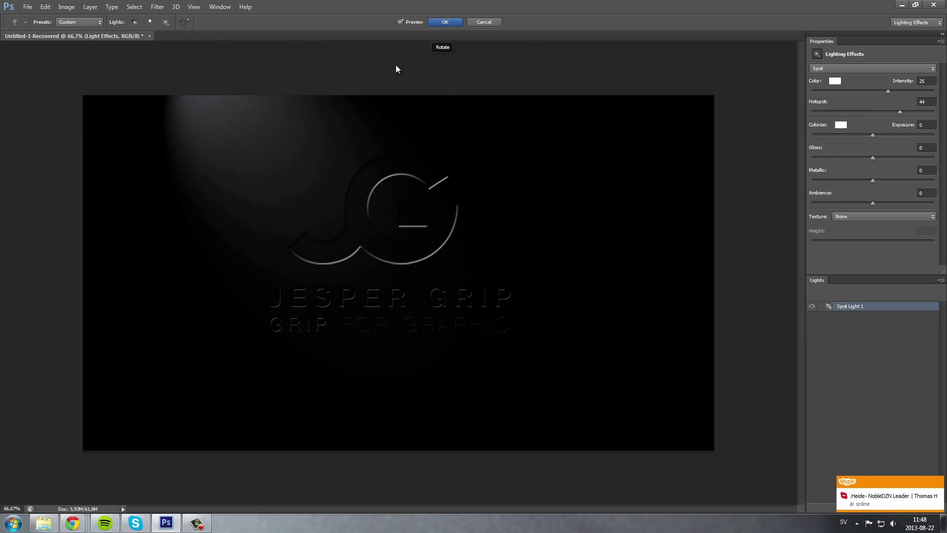
drag(360, 238, 367, 217)
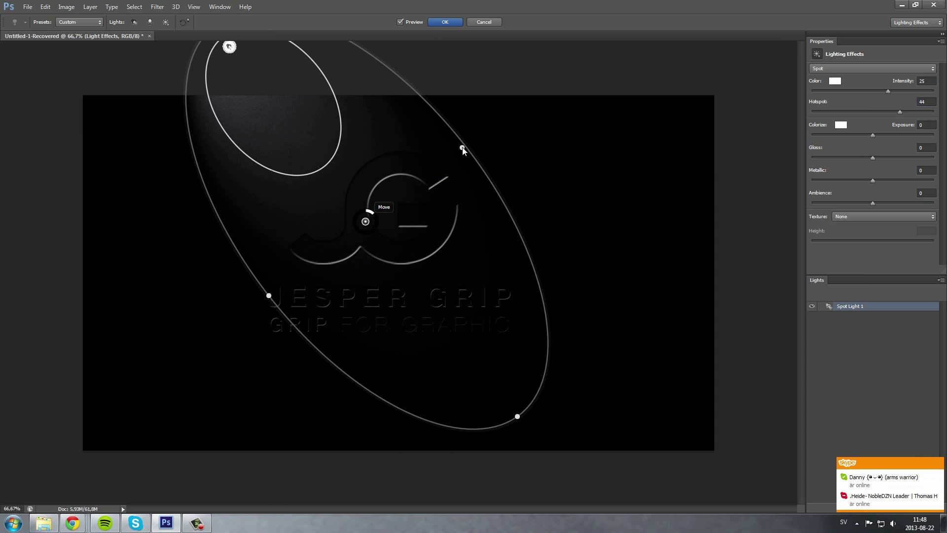
- Enlarge the spotlight, widen its hotspot to 64, centre it over the logo, and apply
drag(462, 148, 535, 112)
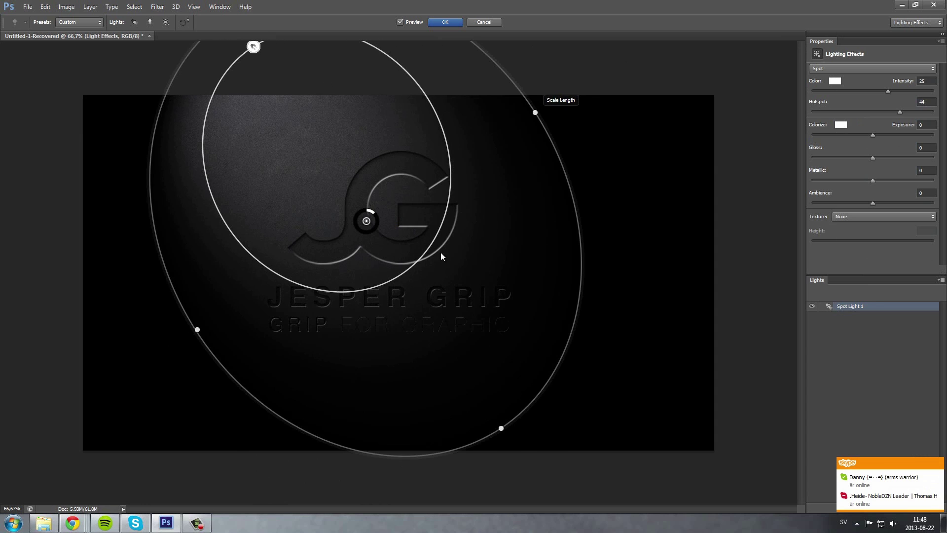
drag(396, 278, 441, 309)
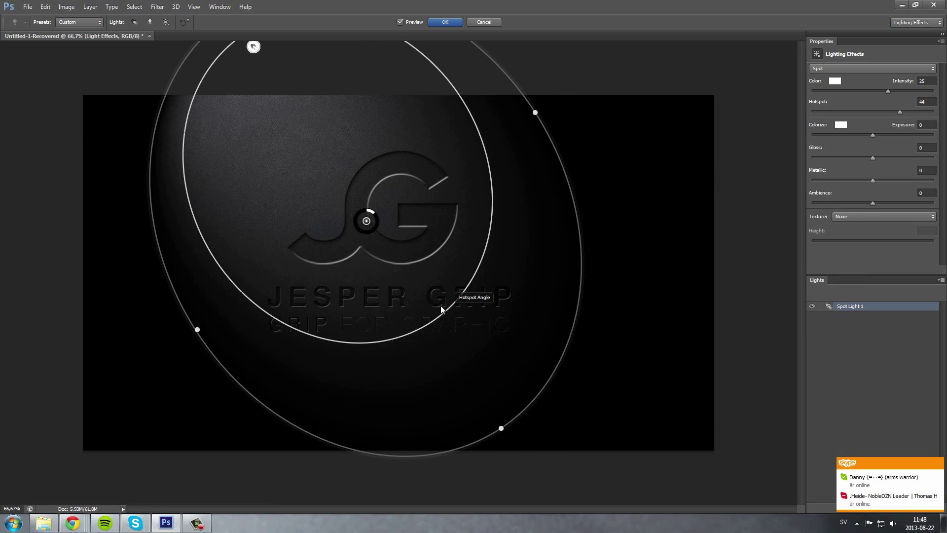
drag(523, 442, 599, 496)
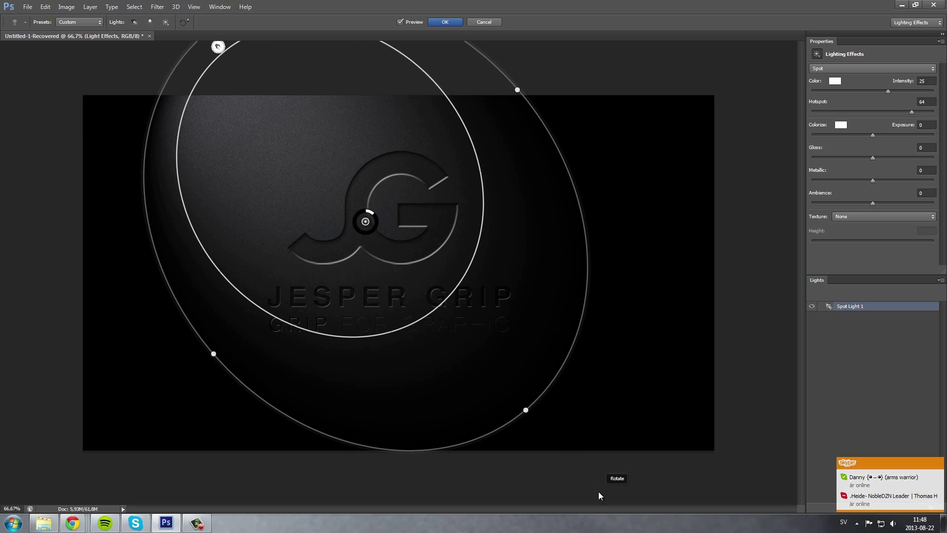
drag(527, 408, 489, 380)
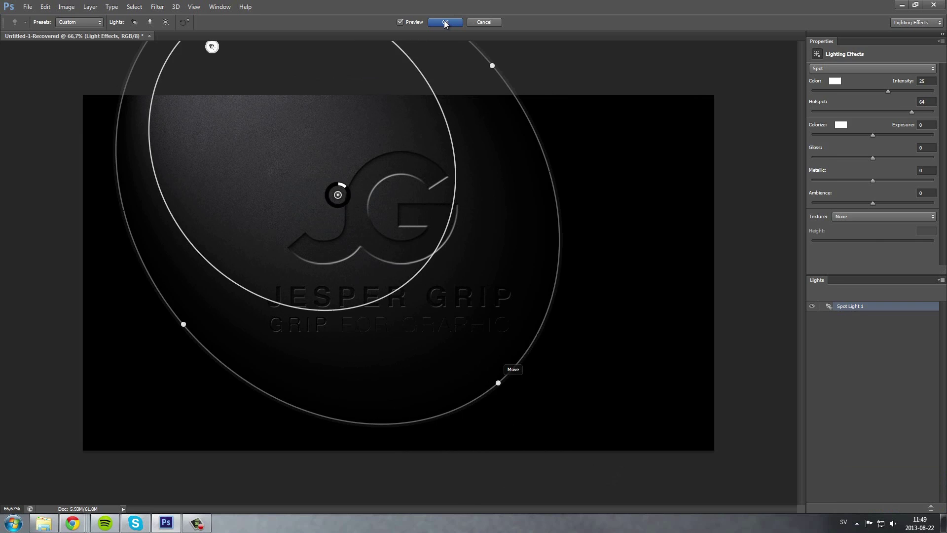
click(445, 22)
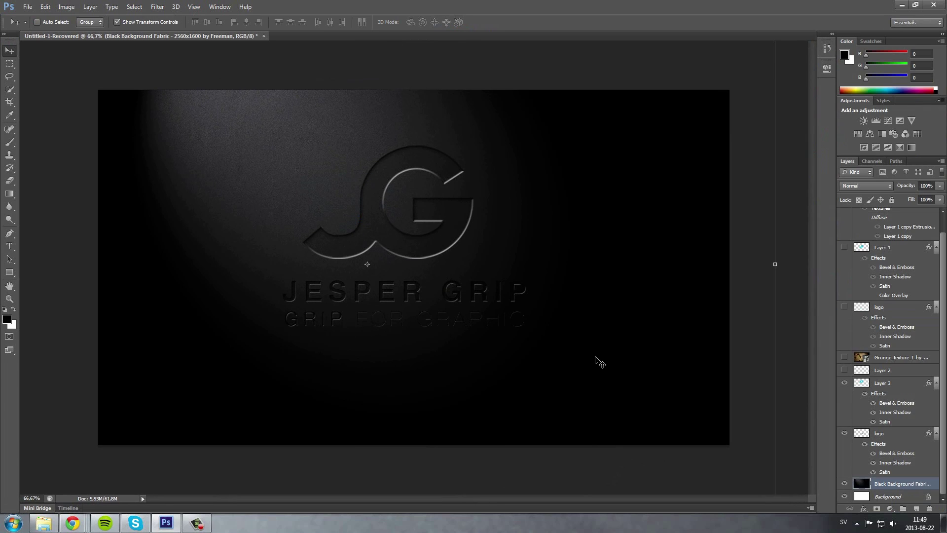